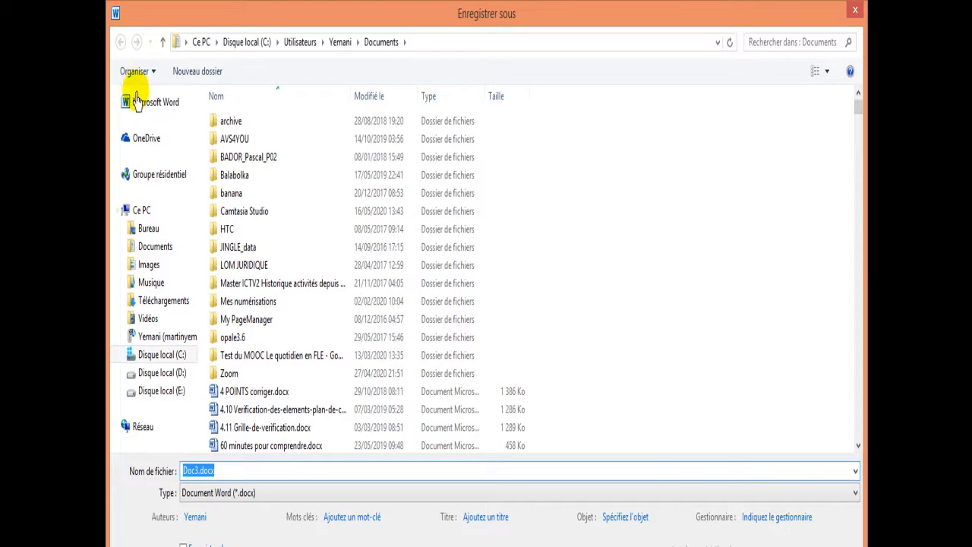
Step: Save the document as philo in Word 97-2003 (*.doc) format in the CAPA2 folder on the desktop
click(149, 230)
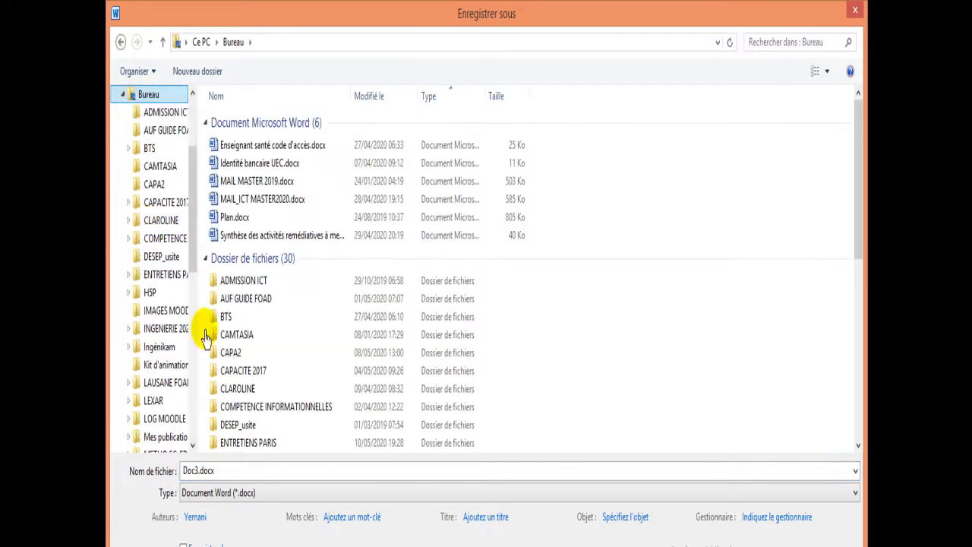
double_click(224, 353)
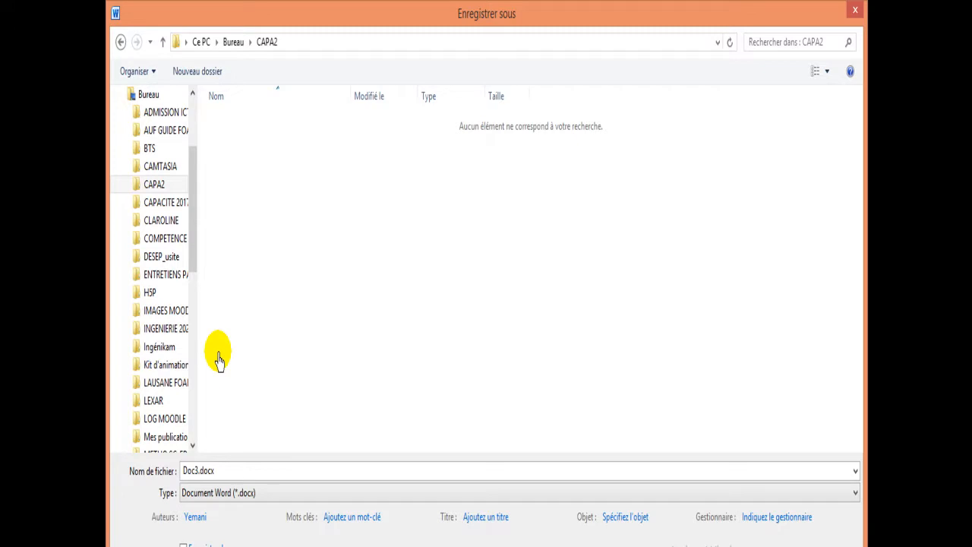
click(199, 473)
text(phi)
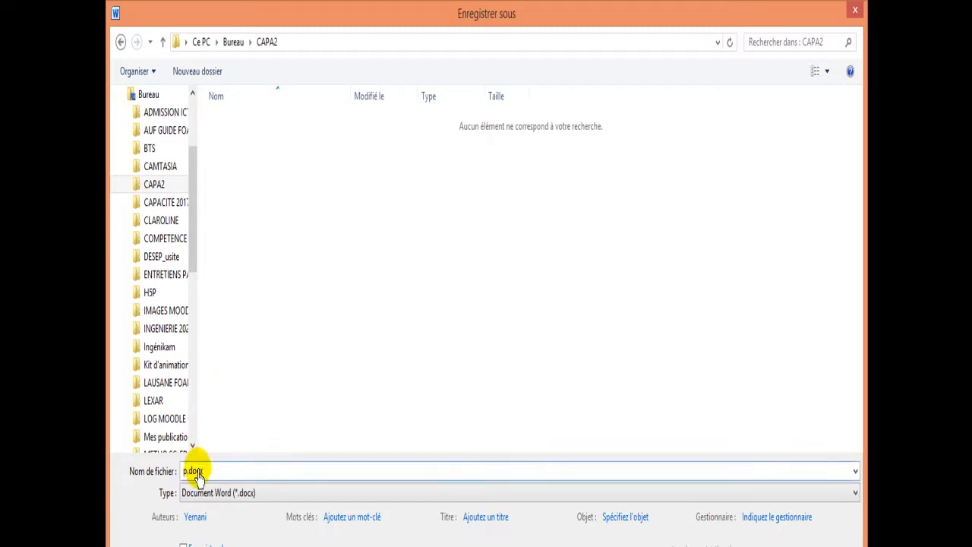
text(lo)
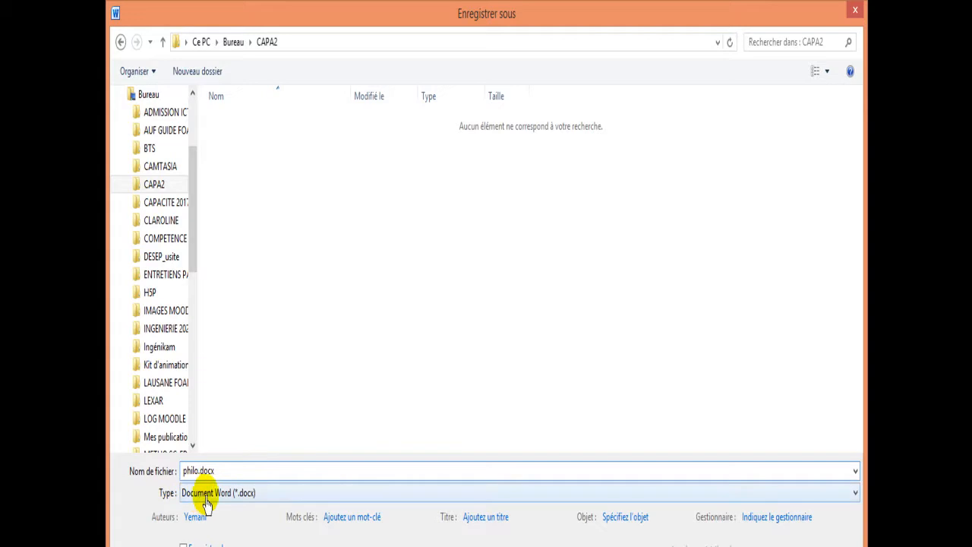
click(855, 494)
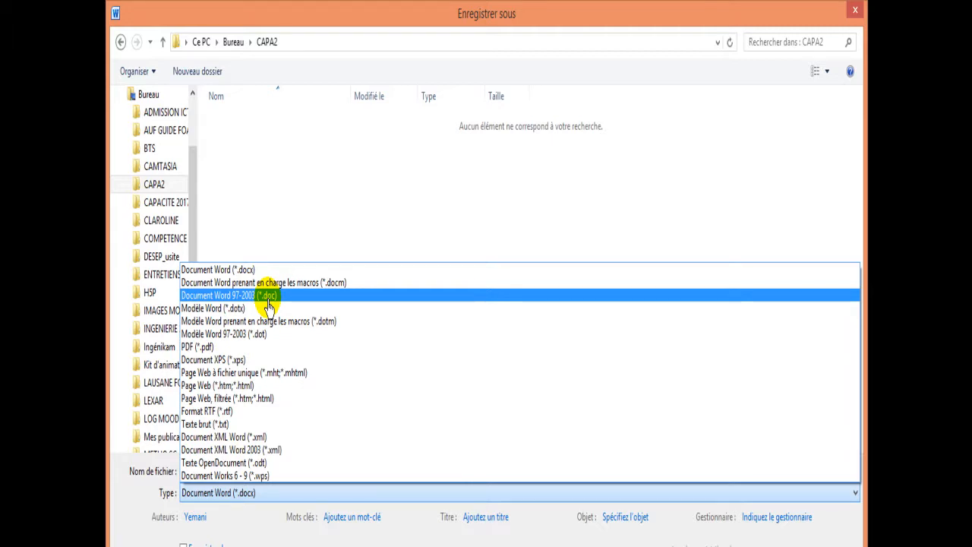
click(267, 295)
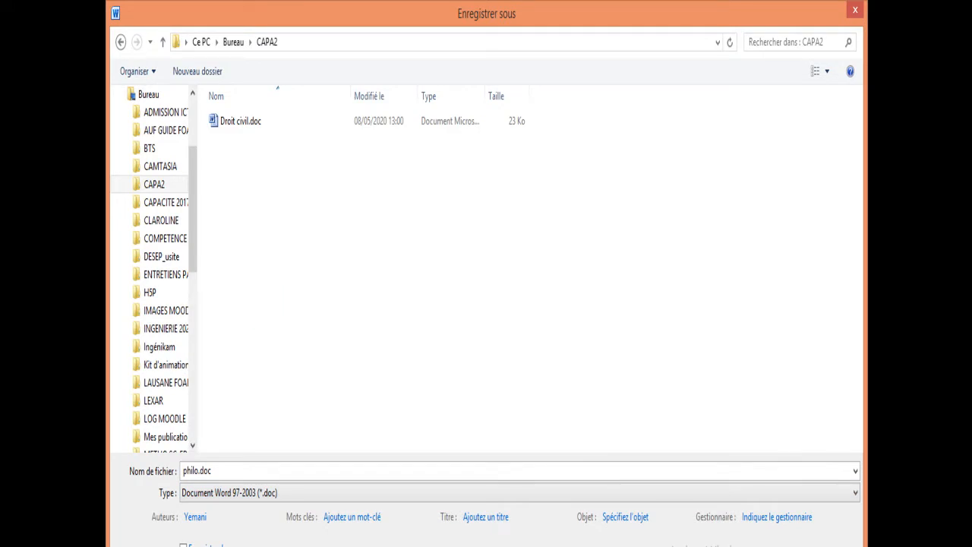
key(Return)
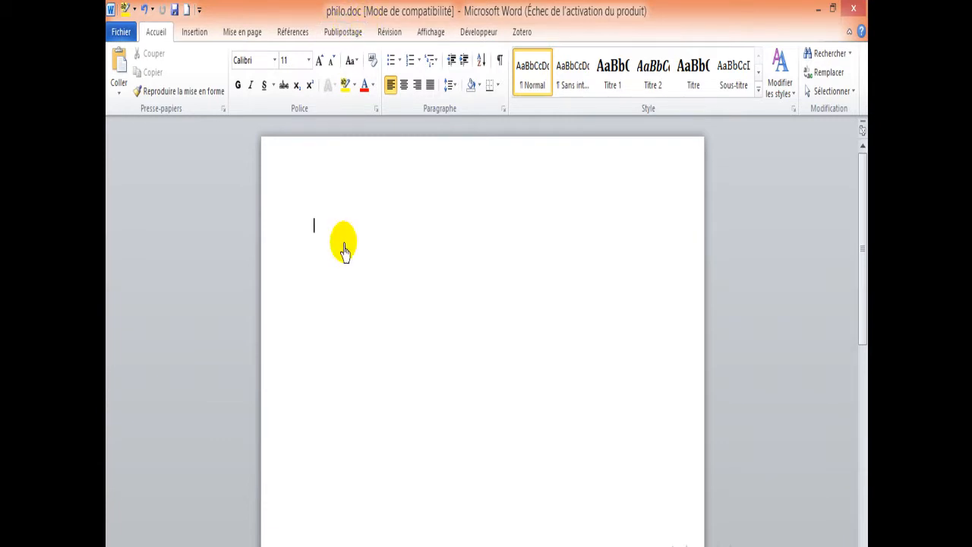
Step: Paste the copied text on preparing a philosophy dissertation into the blank document
text(Cet exercice développe un ensemble d’analyses et de raisonnements, soutenus par des références aux auteurs et éventuellement à l’expérience quotidienne ou à l’histoire, pour donner lieu, en fin de compte, à une prise de position affirmée sur le sujet proposé. La prise de position dont il est question ici ne signifie pas que le candidat doit se livrer à une sorte d’alchimie intellectuelle dans laquelle il ne devra dire que ce qui n’a jamais été dit. Non .Elle signifie qu’il lui revient de comprendre le sujet et de puiser dans la masse énorme de l’histoire de la philosophie les idées et les pensées qui peuvent l’aider, dans un sens ou dans un autre, à résoudre le problème qu’il aura librement dégagé du sujet. Du début jusqu’à la fin de son devoir, sa liberté est totale pour ce qui est de la recherche des idées. Et si son point de vue est nécessairement attendu, c’est parce qu’en philosophie, au-delà de ce qui a été dit sur une question donnée, il doit présenter ce qu’il en pense lui aussi. S’il rejoint une position historiquement connue, c’est bien ; s’il propose une position originale ou nouvelle, c’est mieux.)
drag(861, 467, 808, 218)
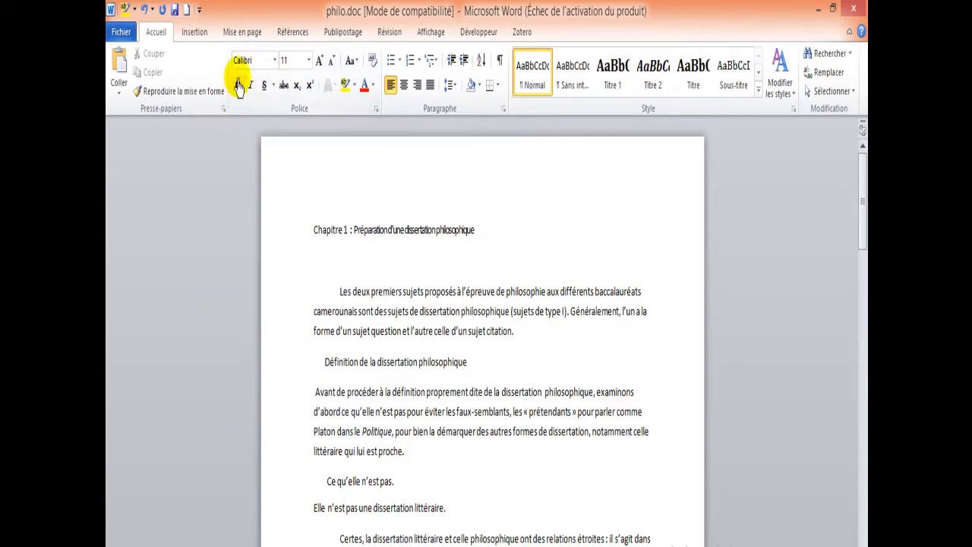
Step: Browse the available fonts, including the theme fonts, the recently used ones and the full font list
click(275, 61)
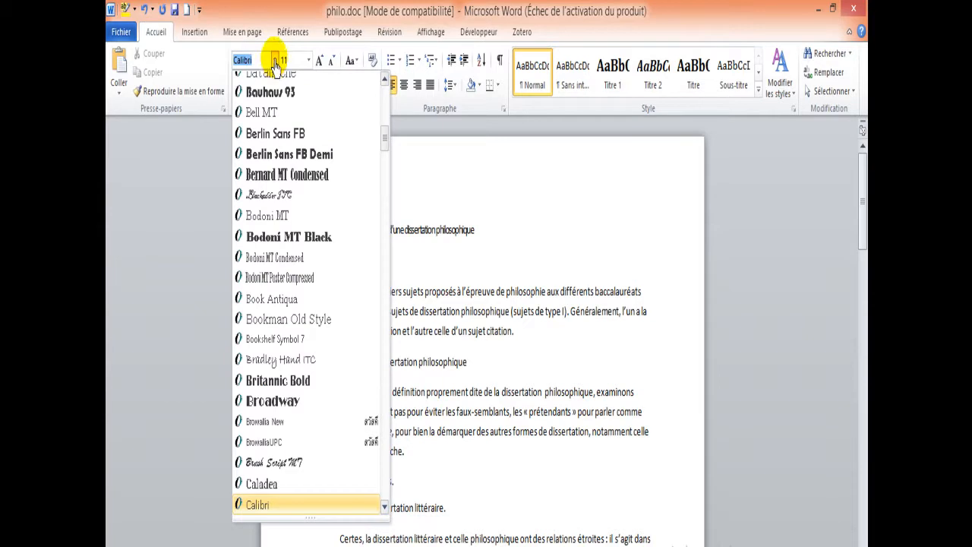
click(275, 66)
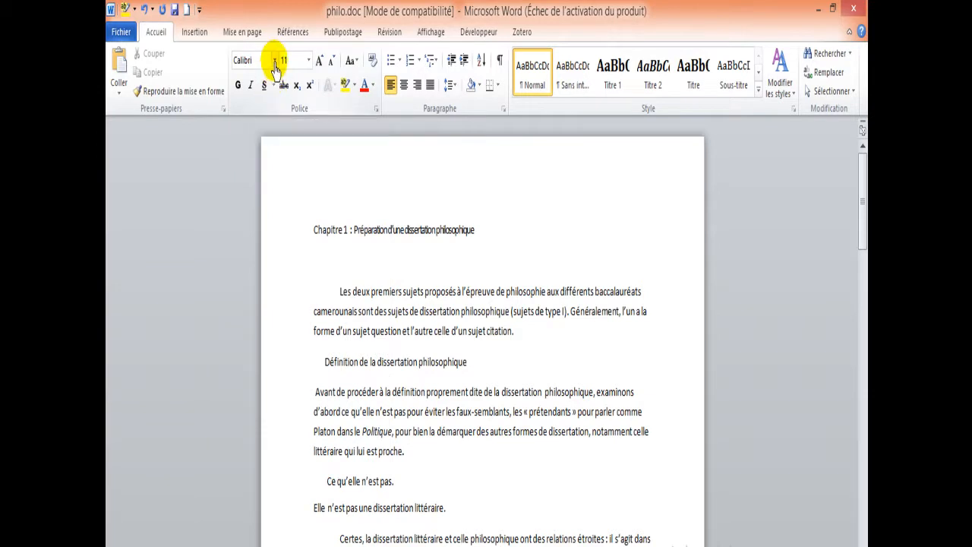
click(275, 67)
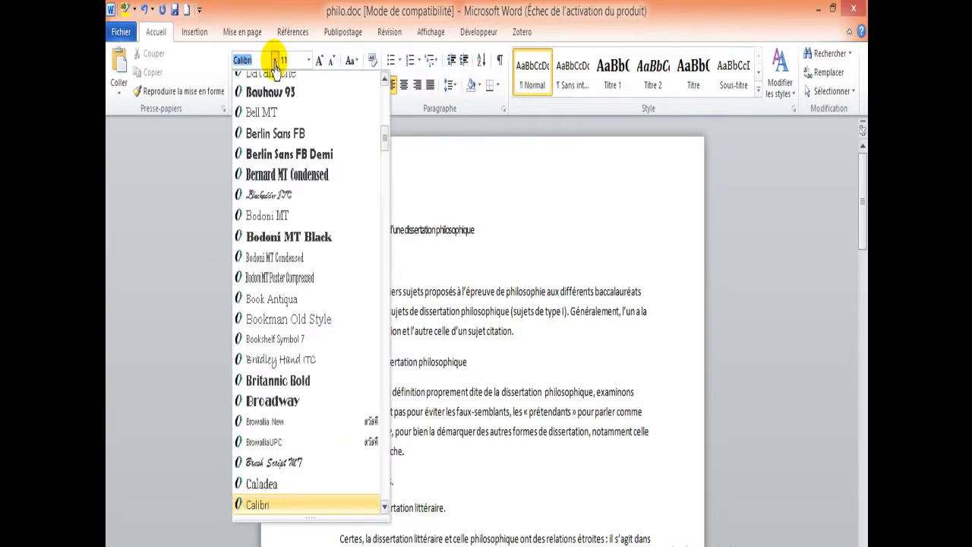
scroll(380, 106, up, 10)
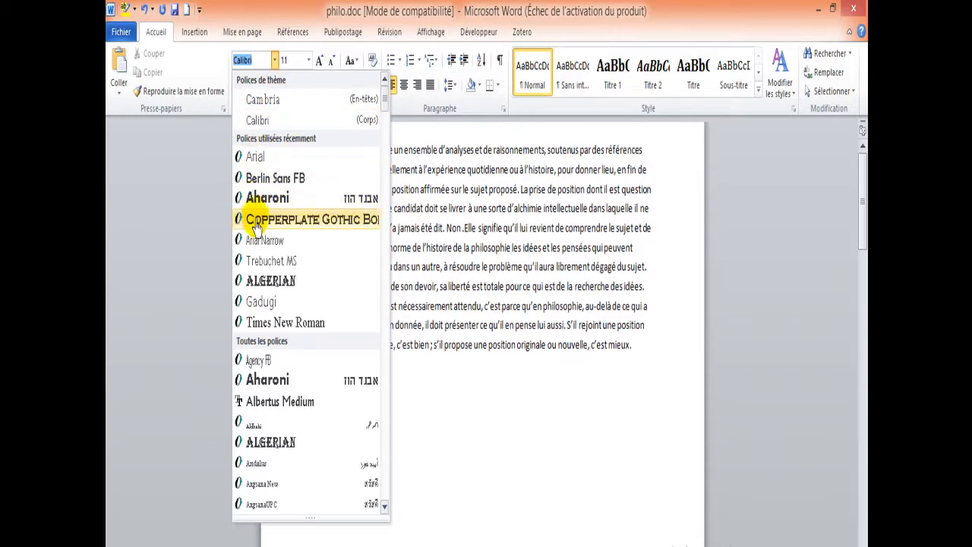
click(384, 506)
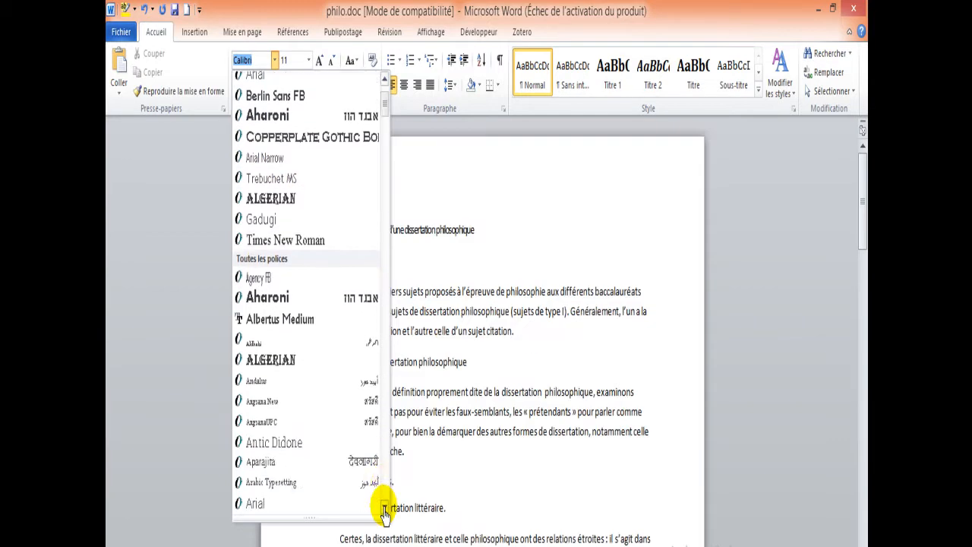
click(385, 507)
click(384, 508)
click(437, 184)
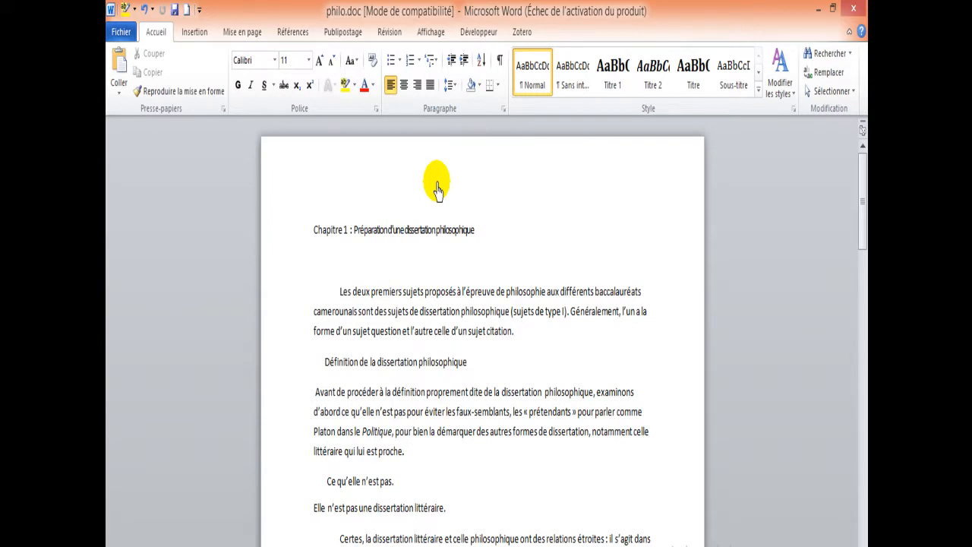
click(851, 90)
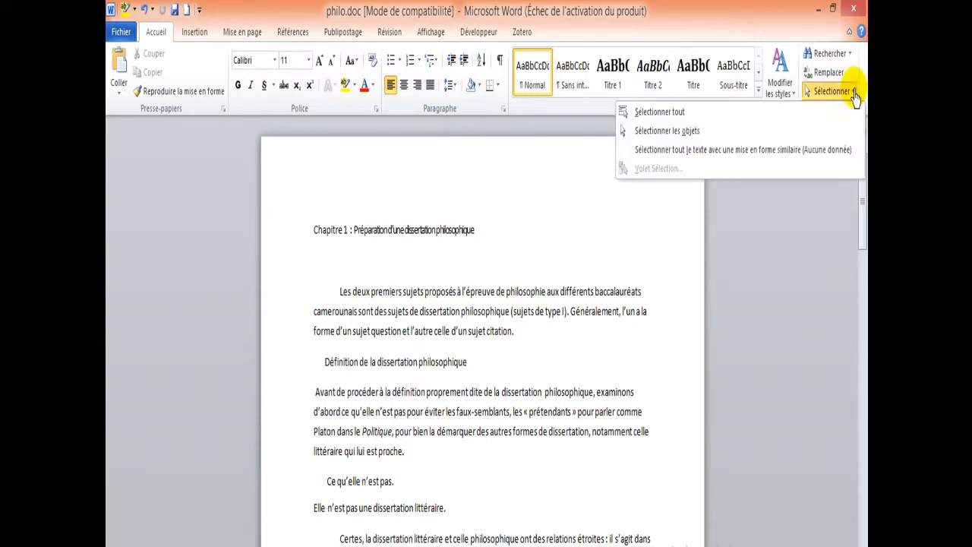
click(661, 112)
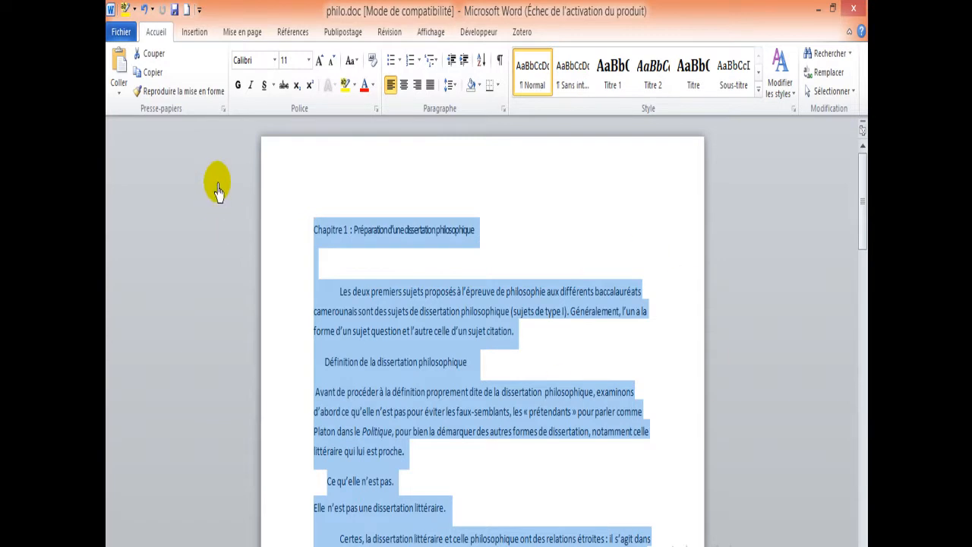
click(275, 61)
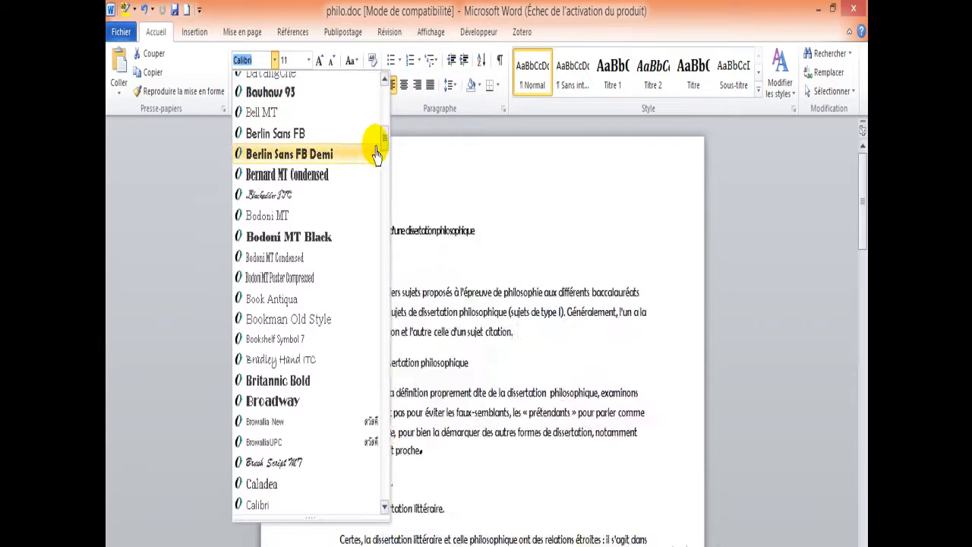
drag(385, 137, 384, 102)
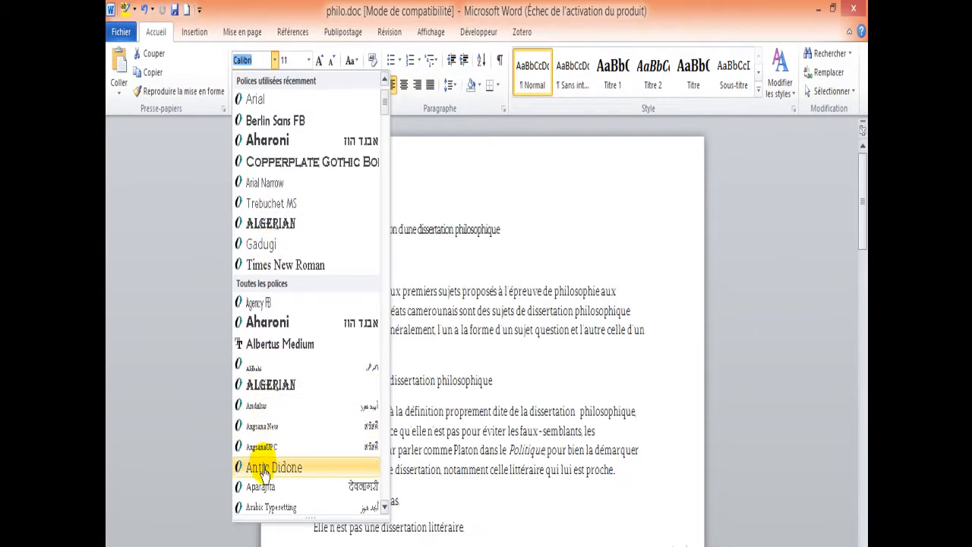
click(190, 176)
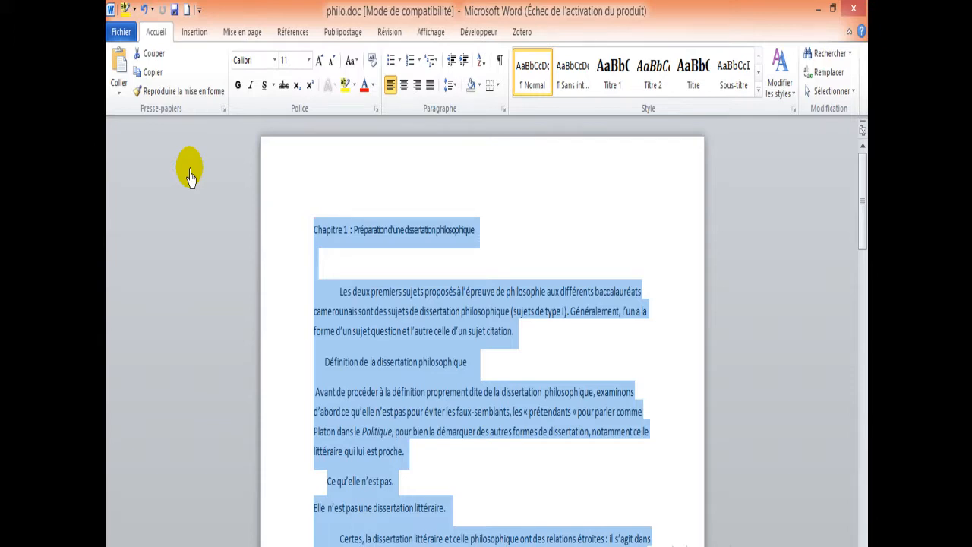
click(507, 233)
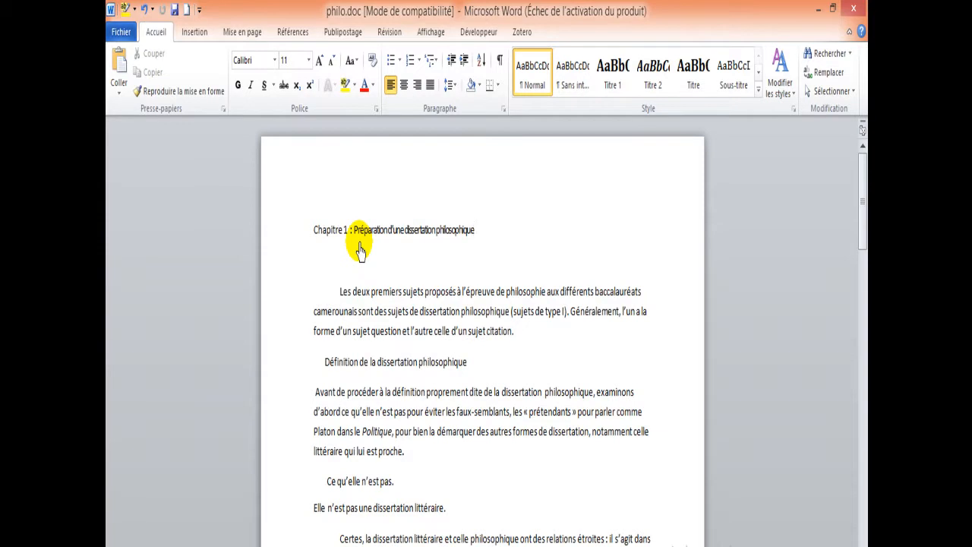
Step: Set all the text in the document to the Garamond font at size 12
click(853, 94)
click(638, 112)
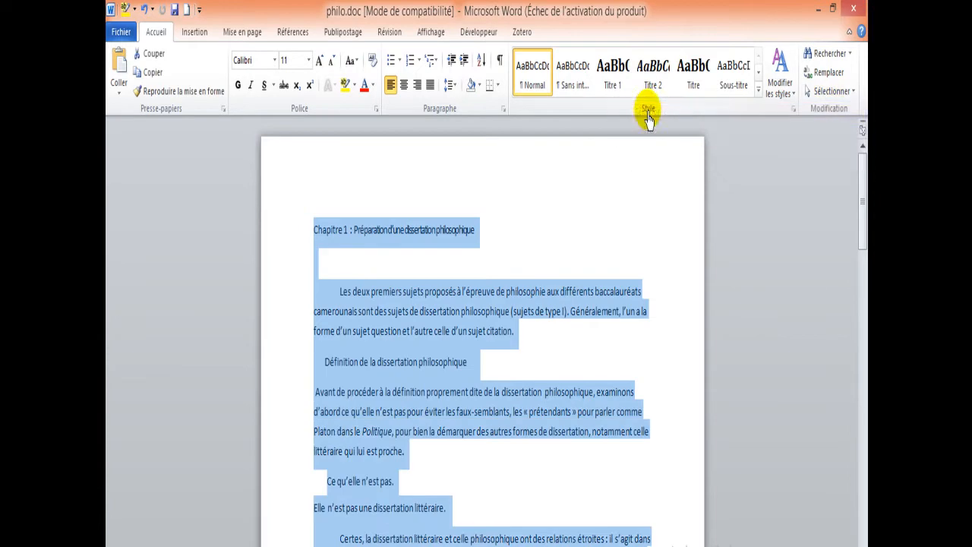
click(275, 68)
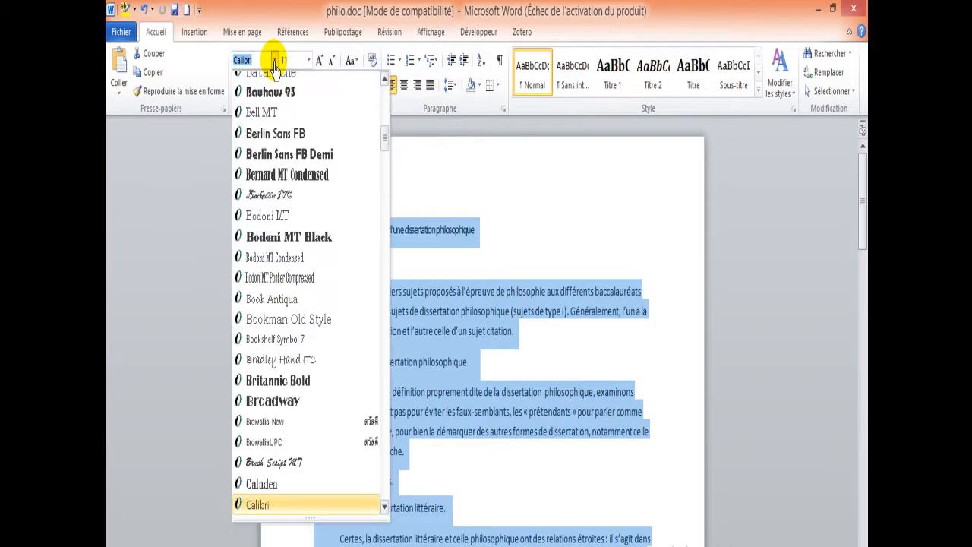
drag(382, 141, 384, 241)
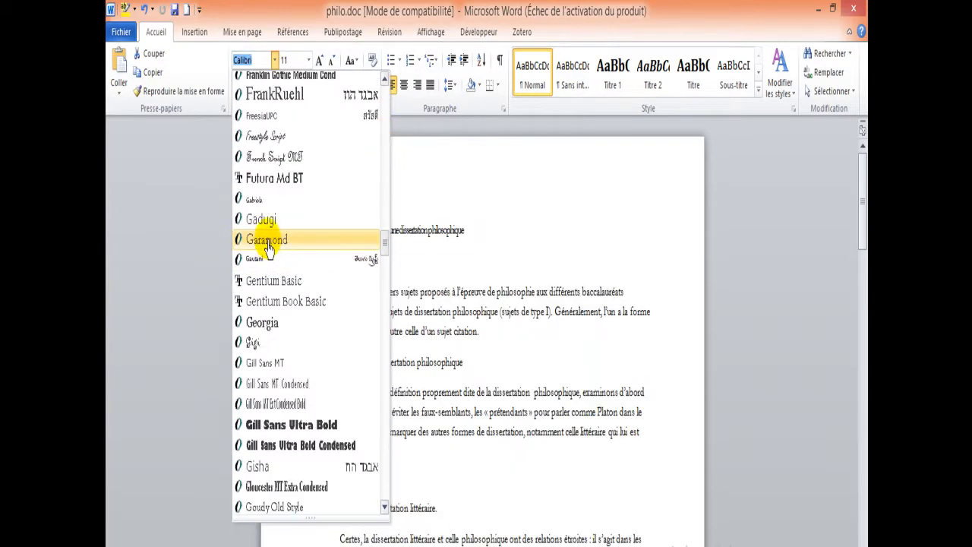
click(268, 240)
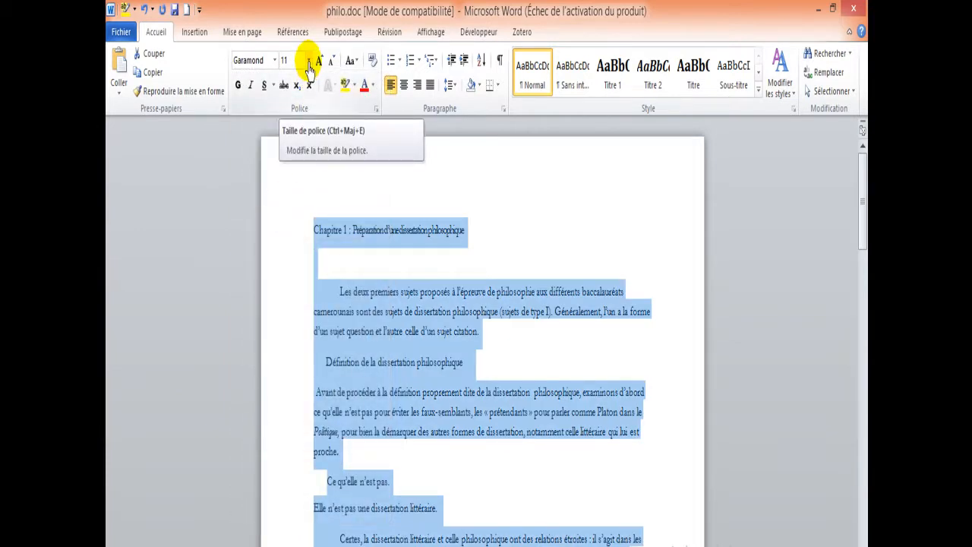
click(308, 63)
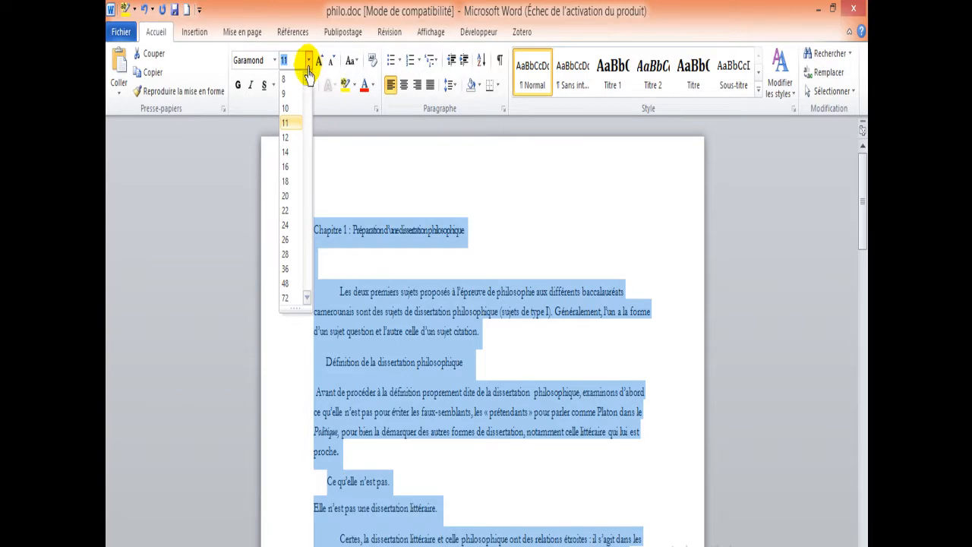
click(289, 136)
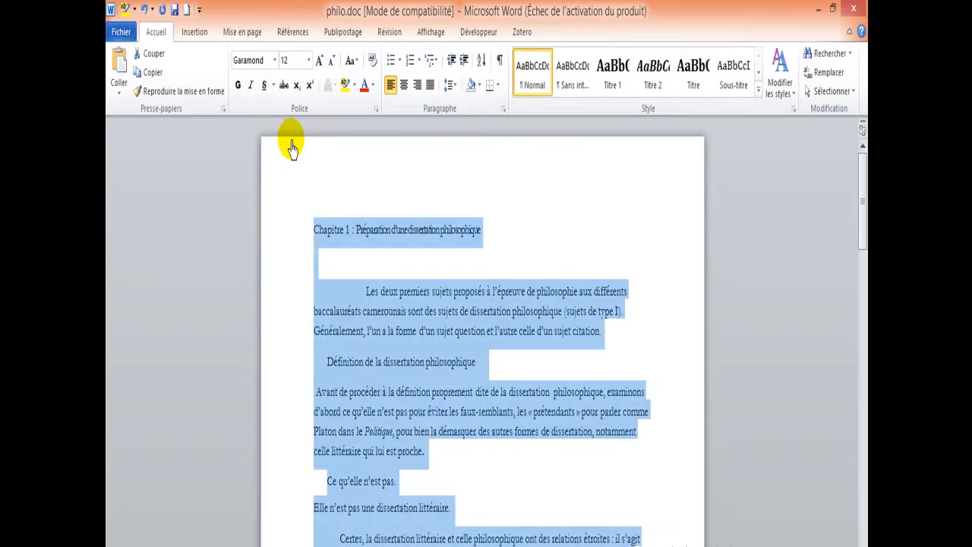
click(532, 234)
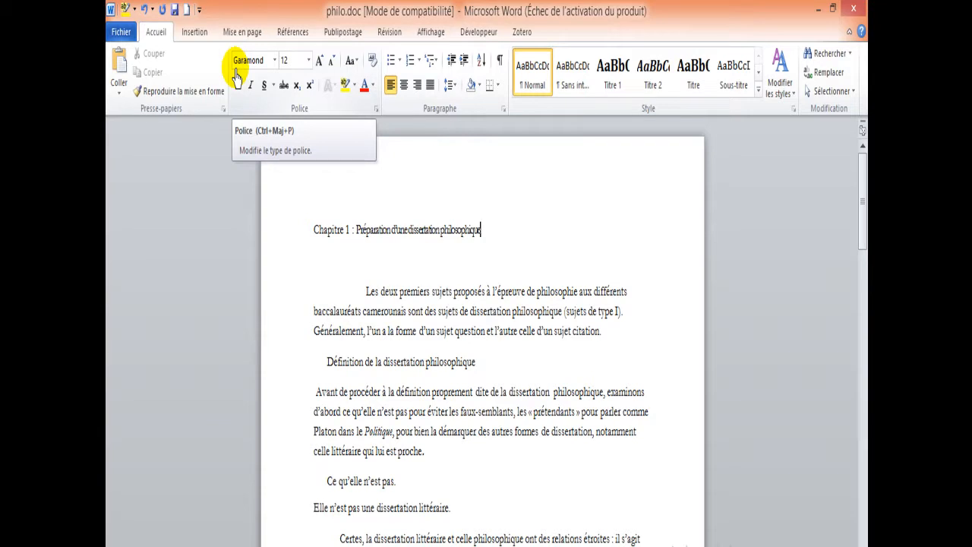
Step: Format the "Chapitre 1 : Préparation d'une dissertation philosophique" heading in bold Trebuchet MS at size 22
click(302, 231)
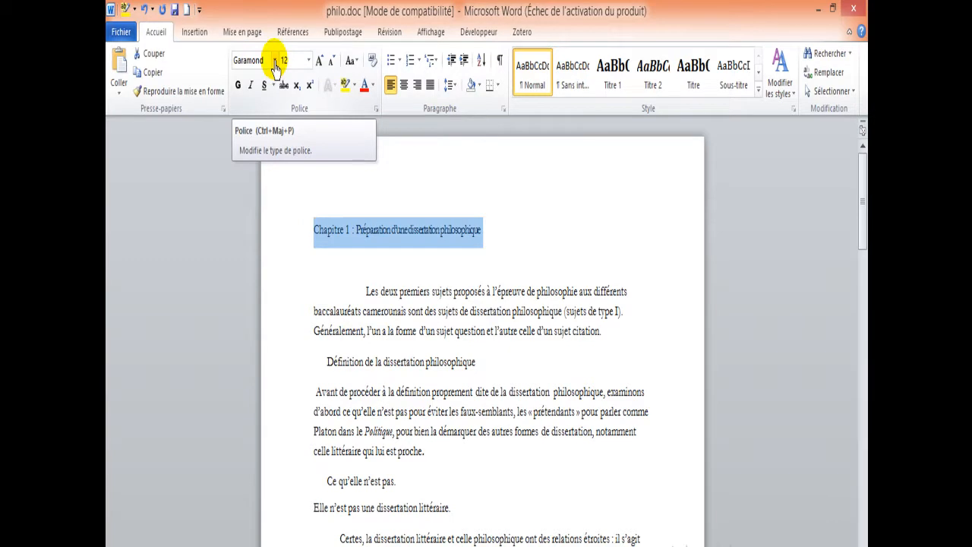
click(275, 61)
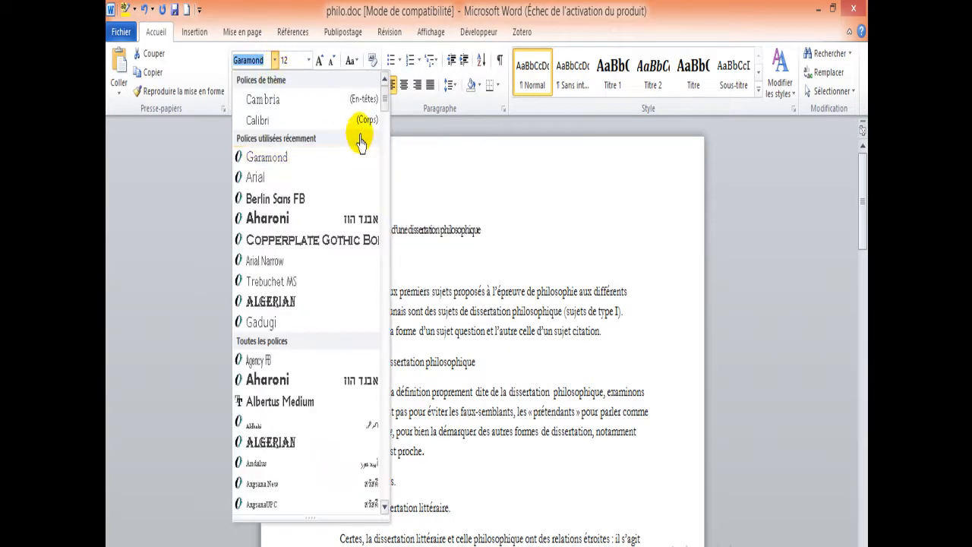
drag(384, 110, 304, 427)
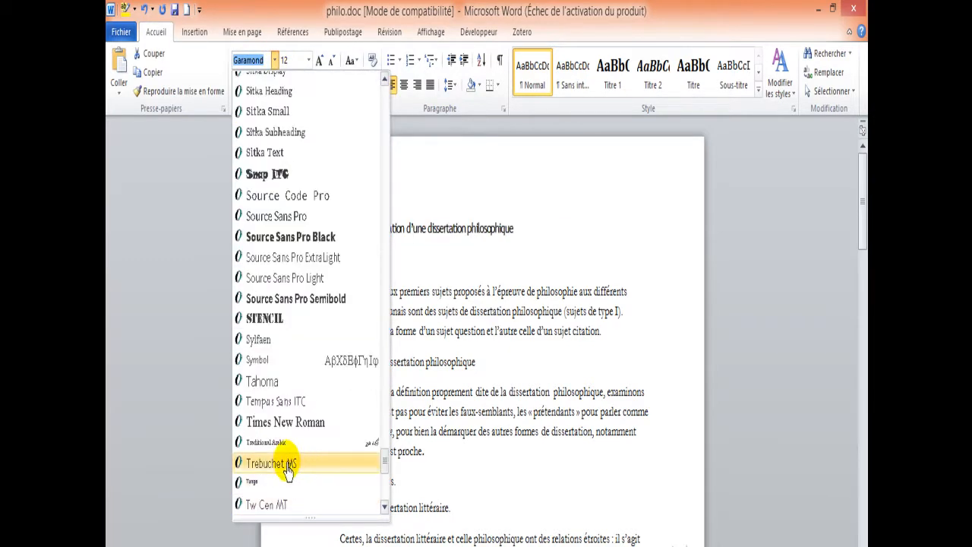
click(288, 463)
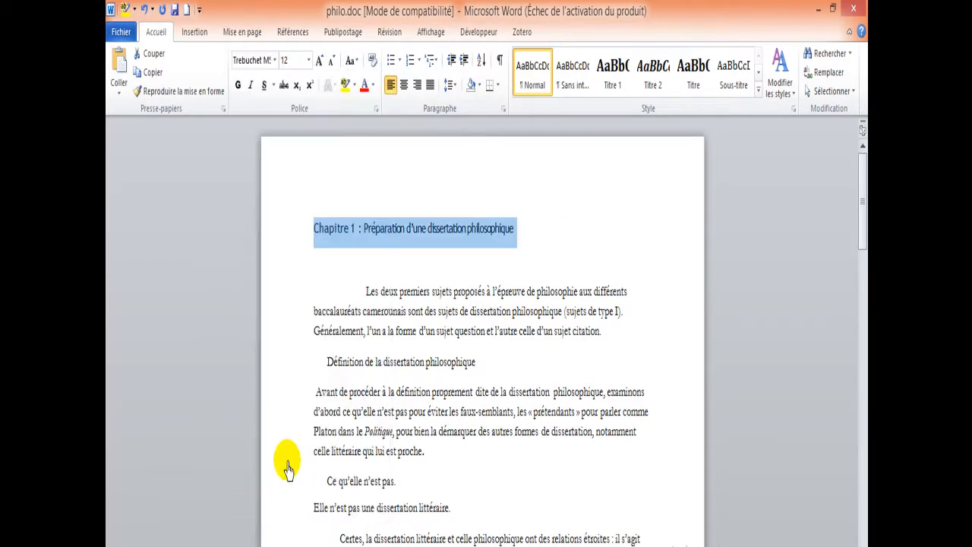
click(309, 60)
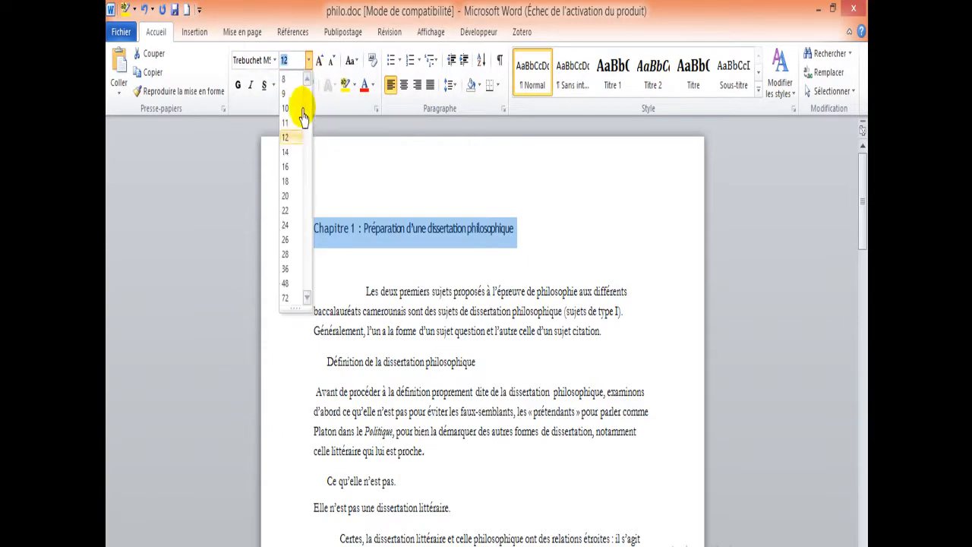
click(290, 212)
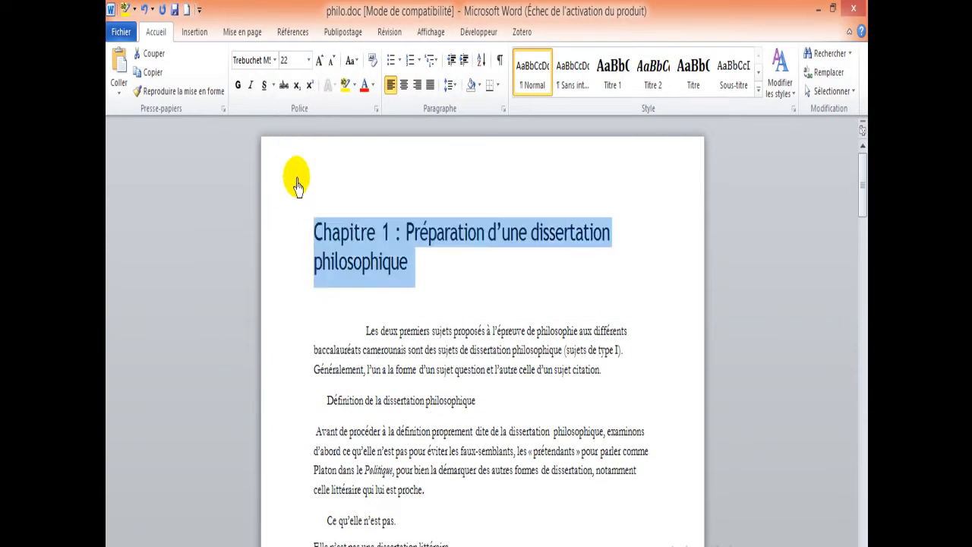
click(239, 90)
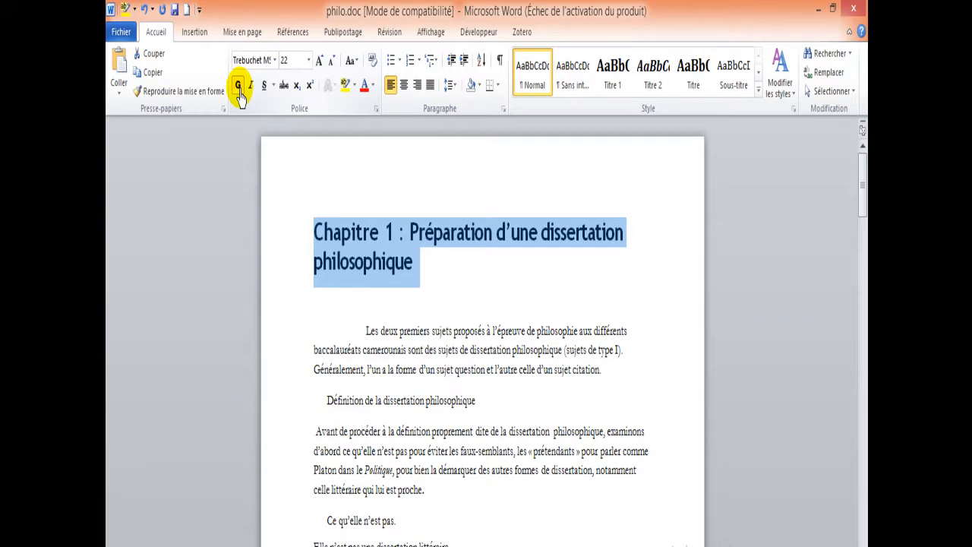
Step: Open the font colour choices for the Chapitre 1 heading
click(371, 91)
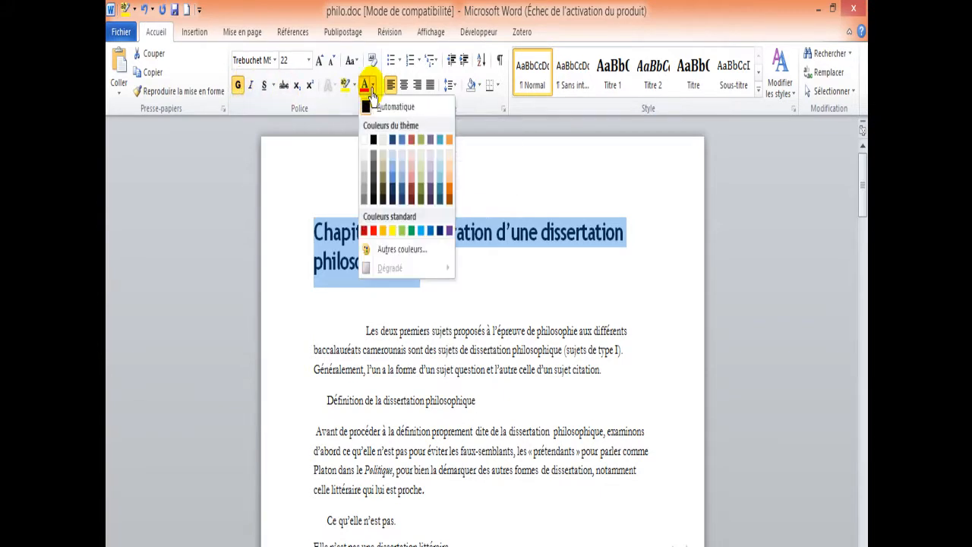